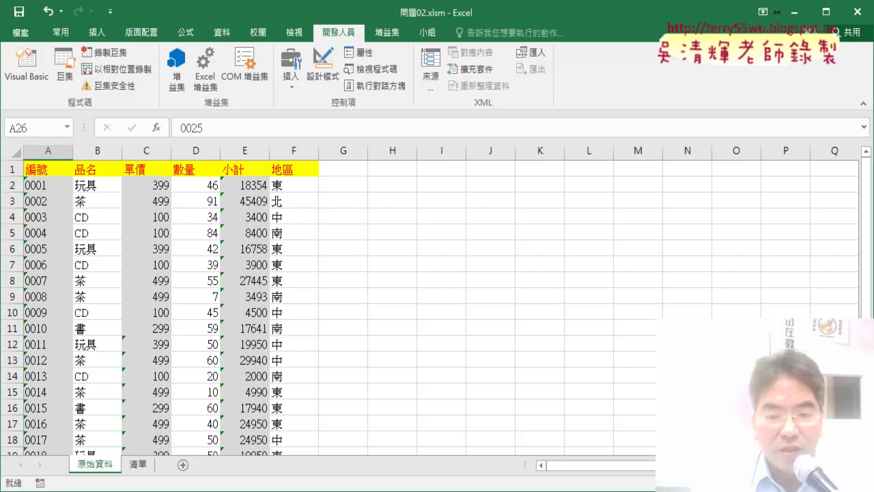
In 問題02OK.xlsm, pick CD as B17's product and enter quantity 60 in D17.
click(447, 464)
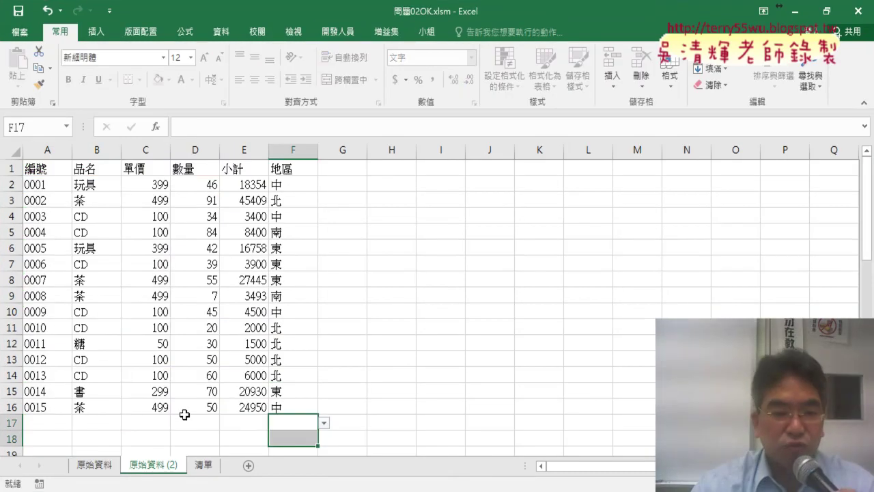
click(103, 421)
click(127, 423)
click(103, 457)
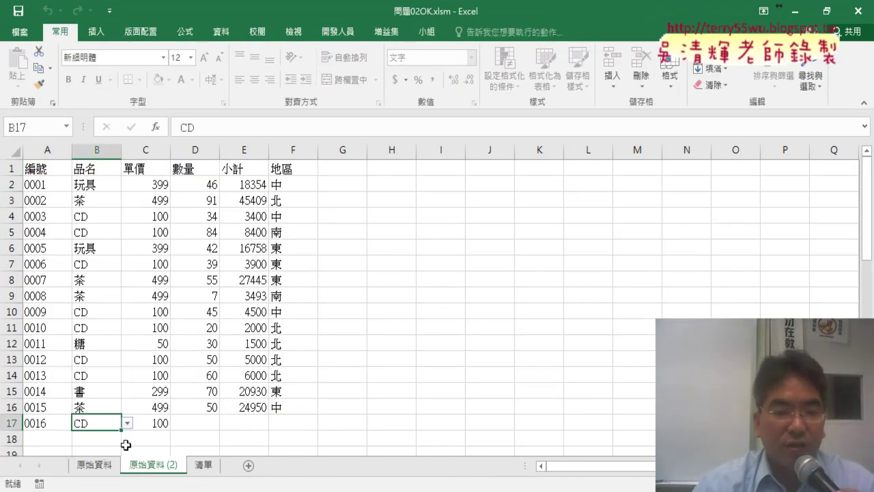
scroll(211, 353, down, 2)
click(212, 328)
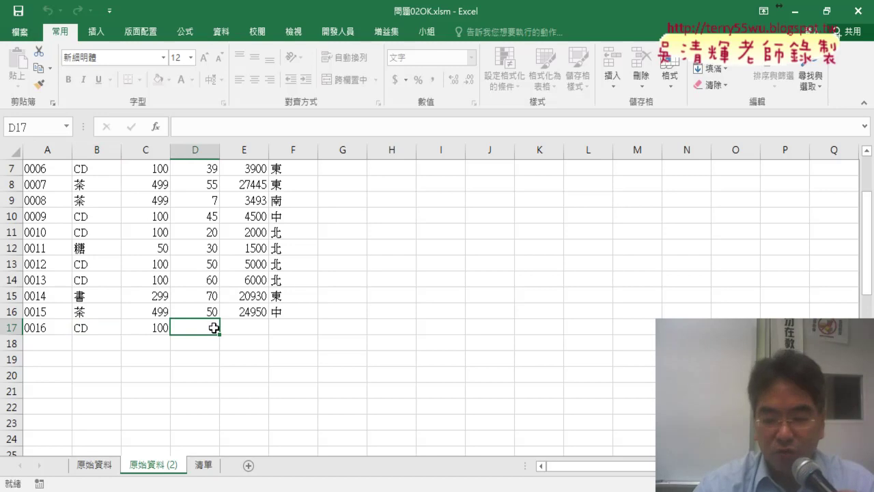
text(60)
key(Return)
Choose 北 as F17's region, then try editing A18, which raises the protected-sheet warning.
click(293, 329)
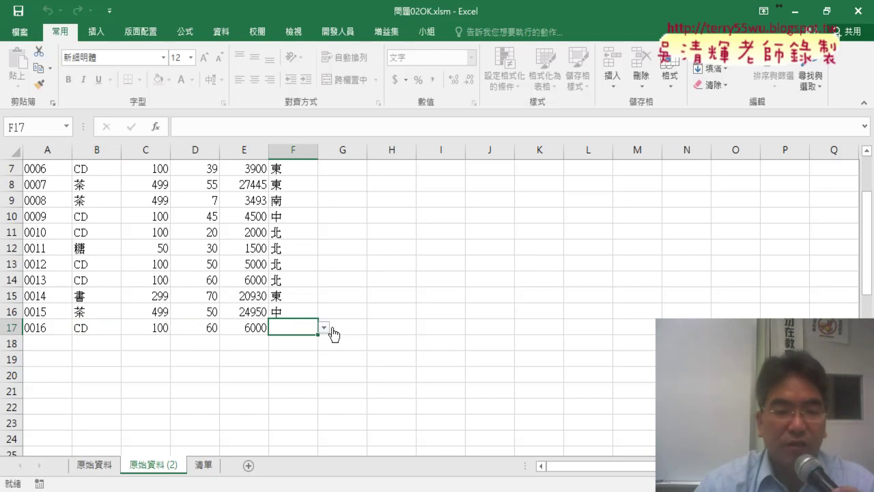
click(324, 329)
click(318, 351)
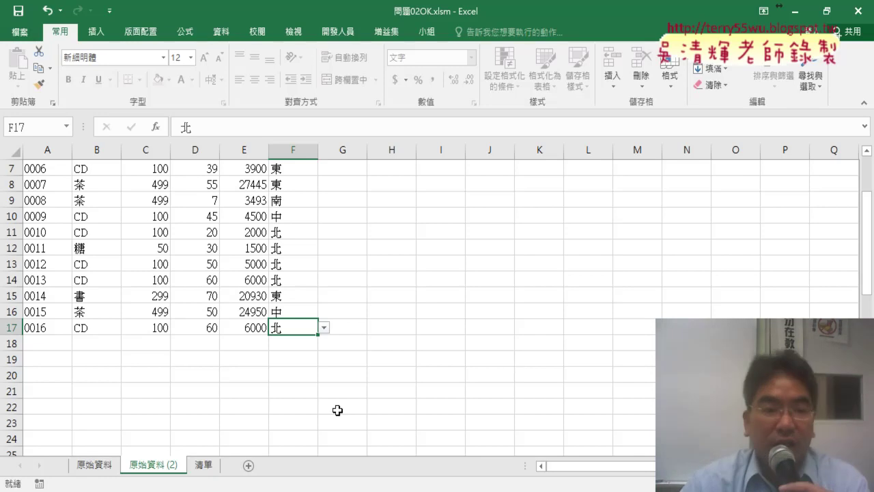
click(37, 343)
Try to edit A18 and A17, dismissing the protected-sheet warning each time.
double_click(36, 343)
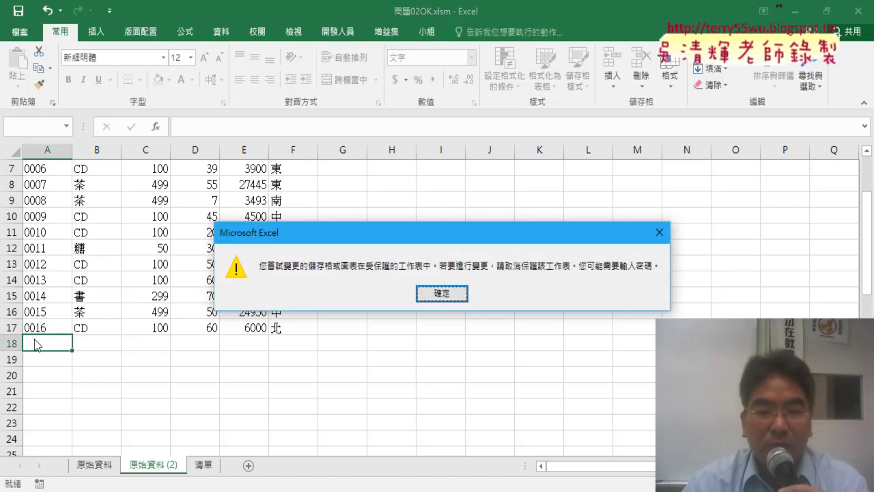
key(Return)
double_click(35, 338)
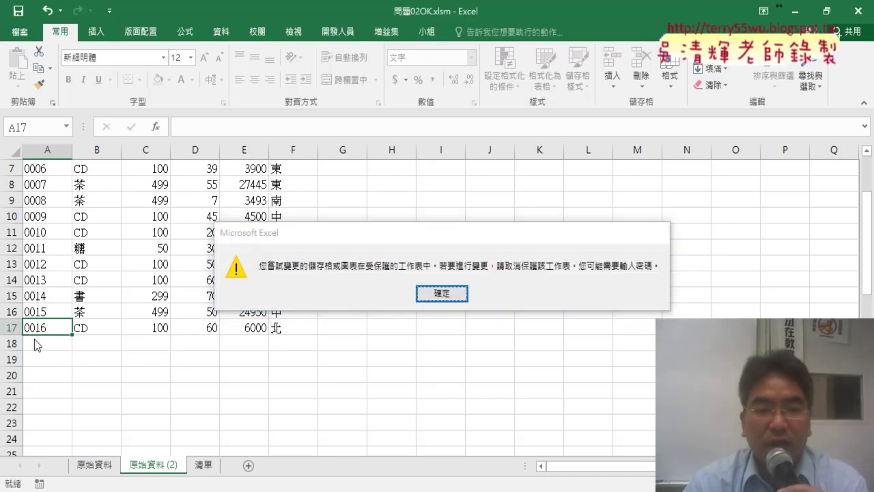
key(Return)
Undo the B17 product so C17 goes blank and E17 shows #VALUE!, then review D17:E17.
key(Right)
key(Right)
key(Left)
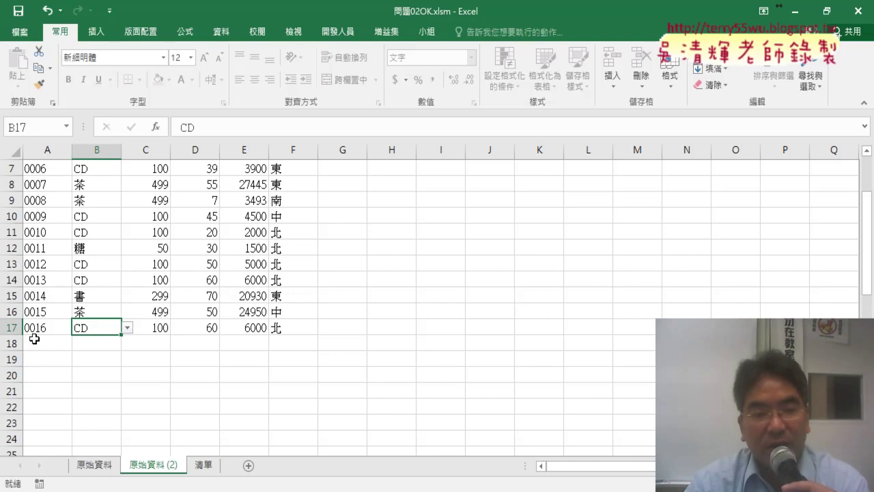
key(ctrl+z)
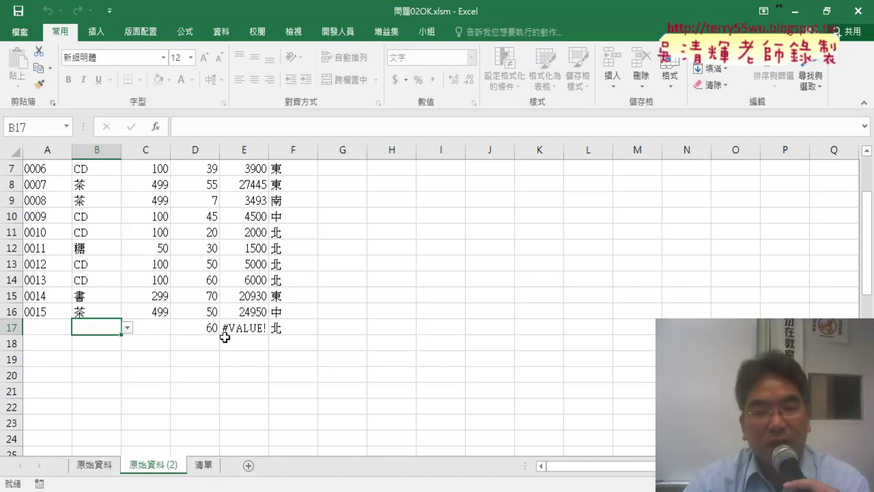
click(253, 332)
click(154, 326)
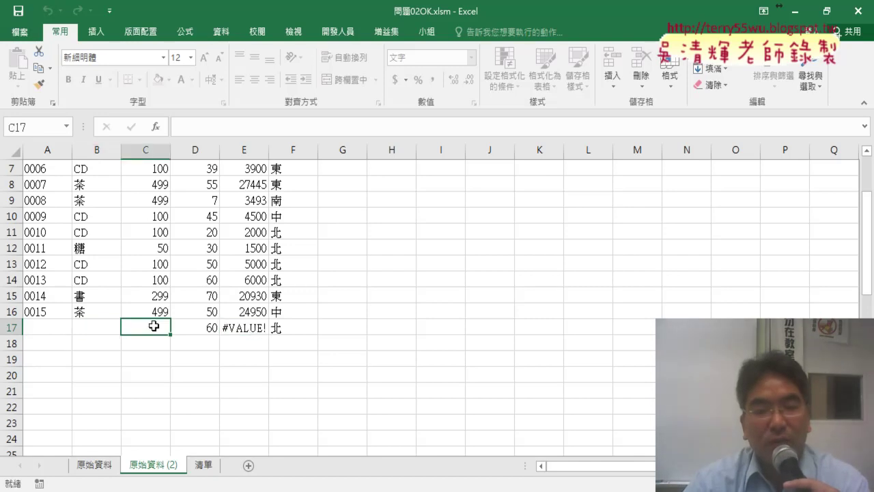
click(85, 327)
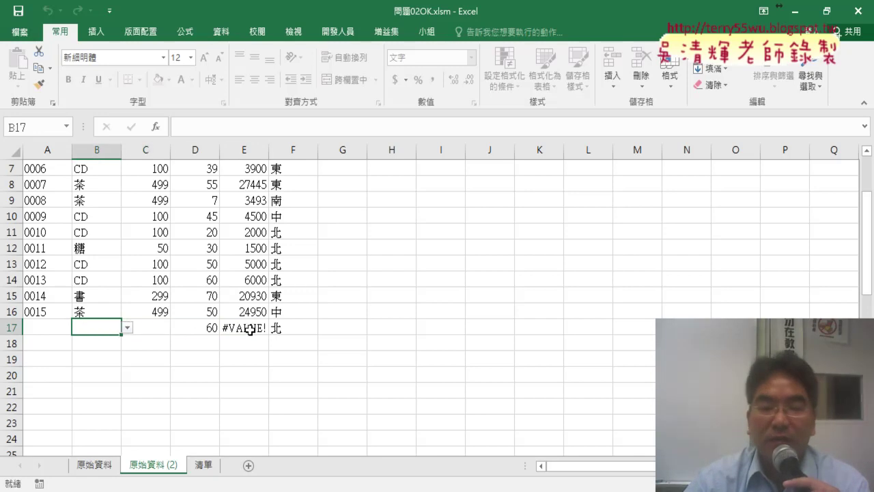
drag(250, 330, 199, 327)
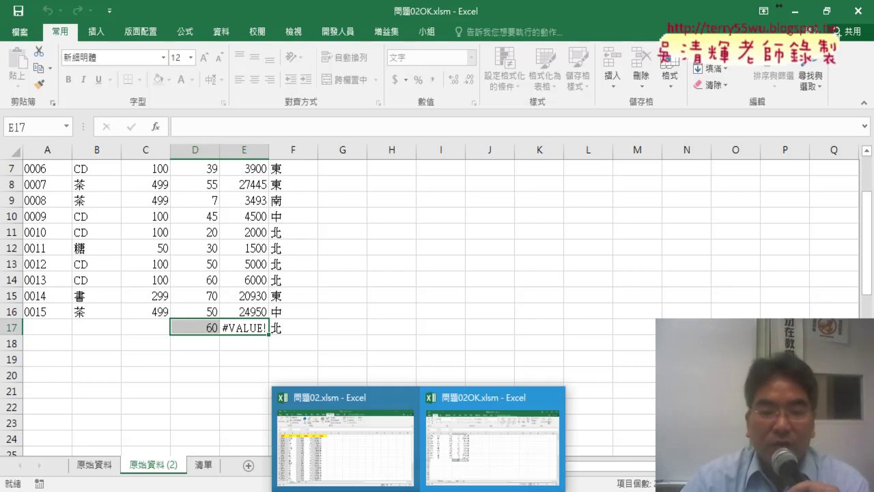
Switch to 問題02.xlsm and open the home UserForm design in the Visual Basic editor.
click(370, 463)
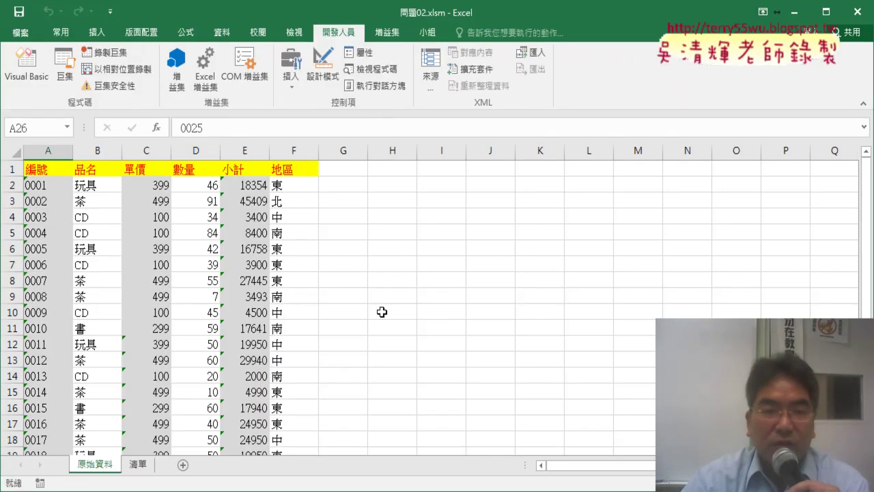
click(27, 65)
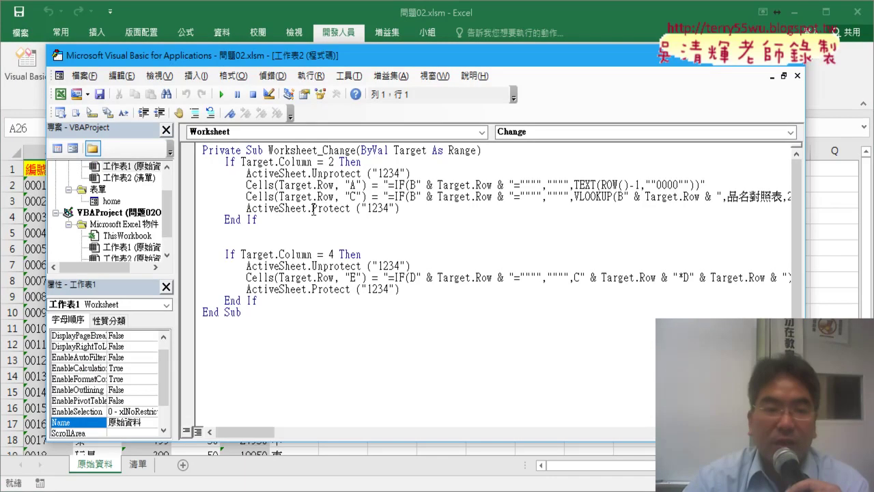
double_click(111, 201)
Arrange the editor windows, then run the XXX銷售系統 form and close it.
drag(408, 56, 564, 56)
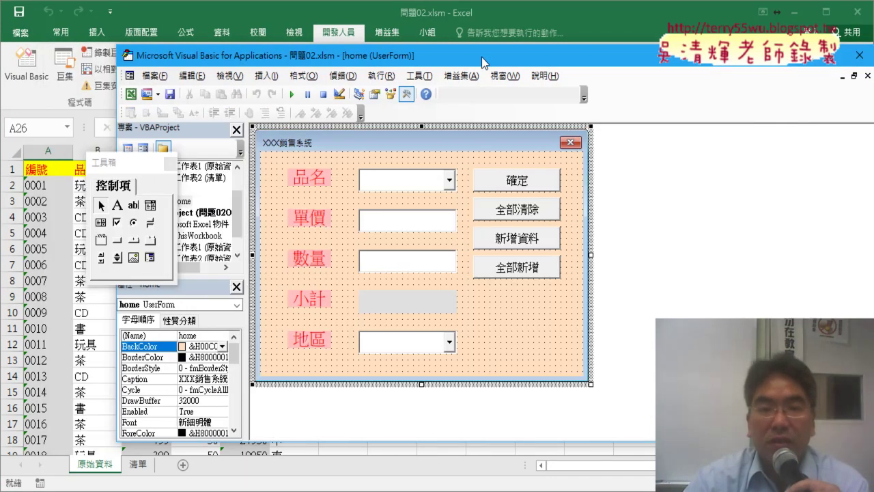
drag(137, 164, 755, 174)
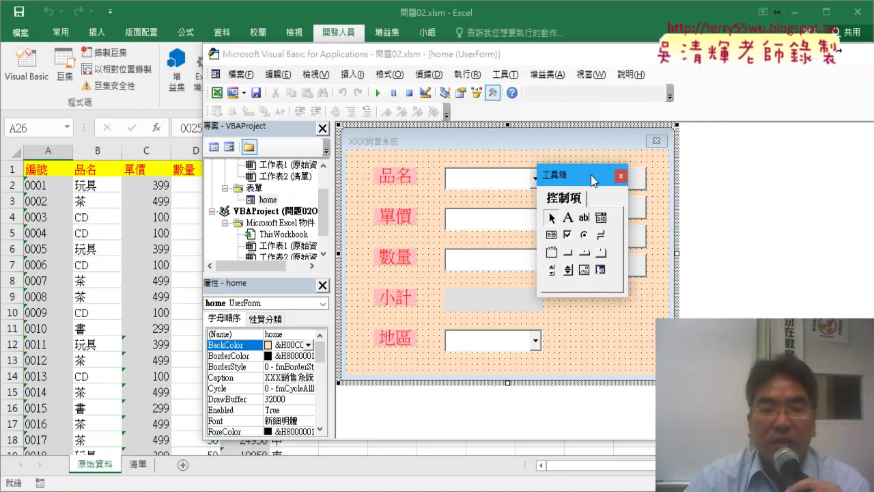
click(377, 93)
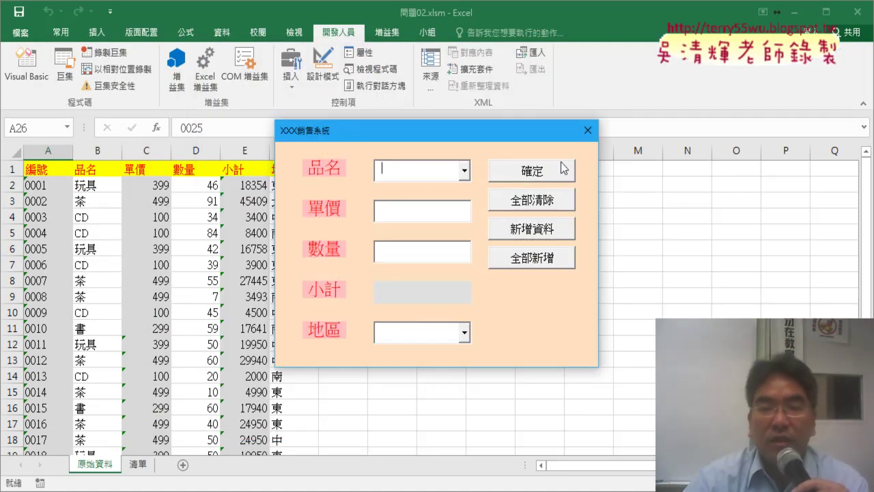
click(588, 130)
Scroll to the empty row 27, select A27:F27, and reopen the home UserForm in Visual Basic.
click(158, 251)
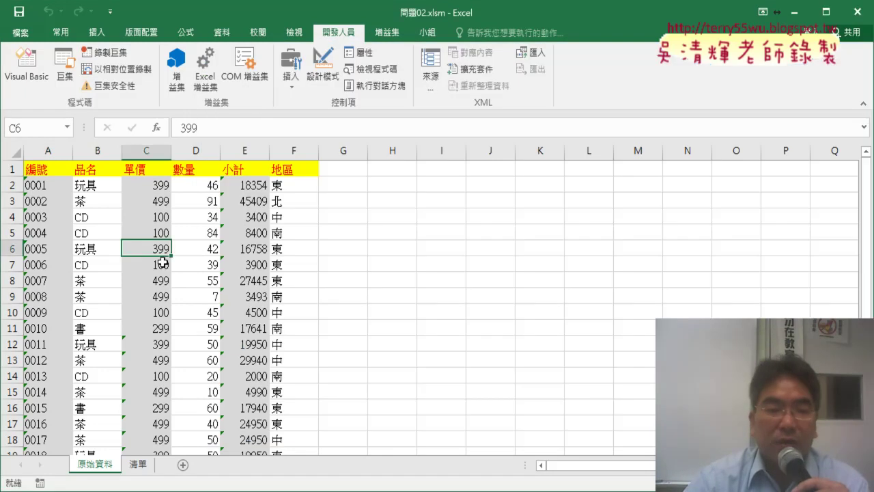
scroll(168, 262, down, 3)
scroll(168, 261, down, 2)
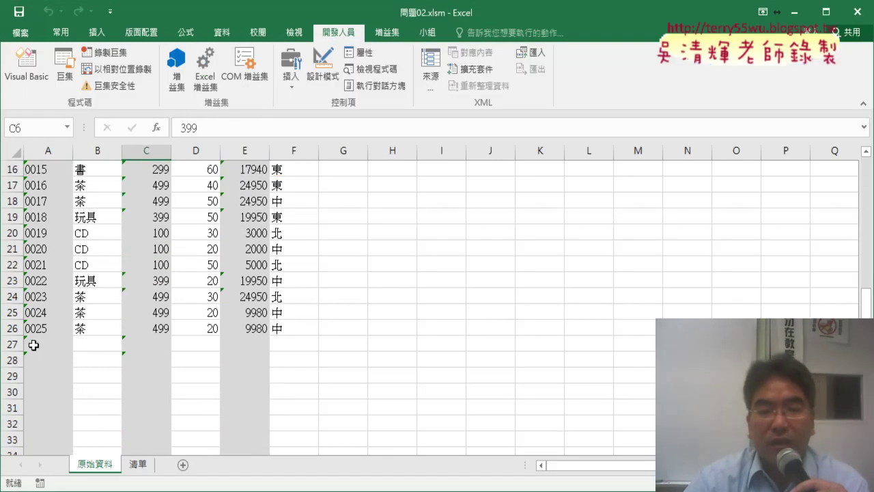
drag(34, 345, 279, 343)
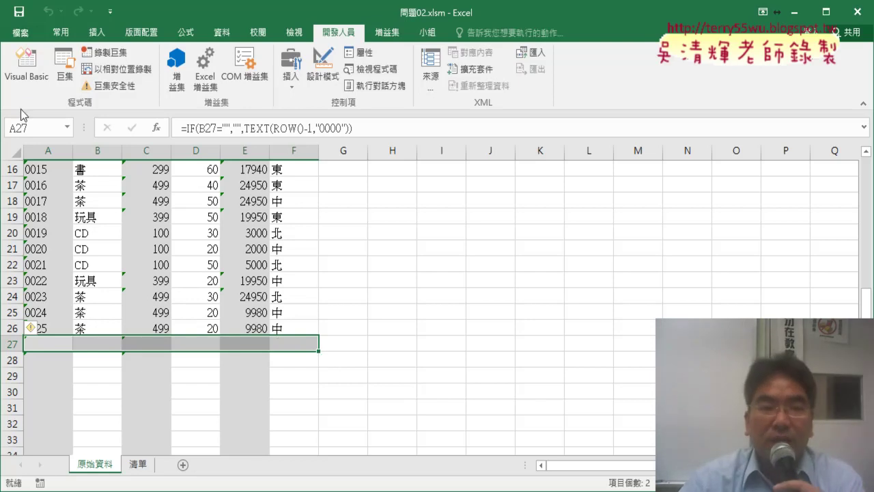
click(26, 69)
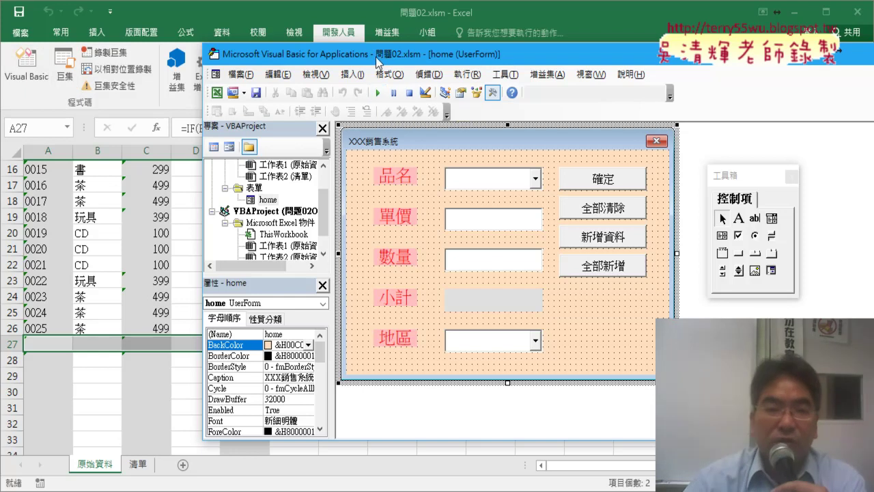
drag(377, 60, 495, 58)
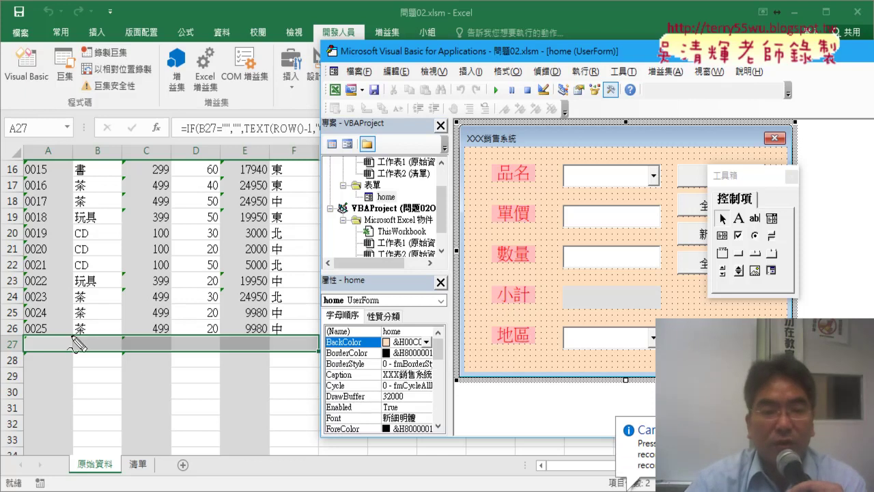
mouse_move(71, 334)
mouse_down()
mouse_move(131, 355)
mouse_move(65, 335)
mouse_move(45, 352)
mouse_up()
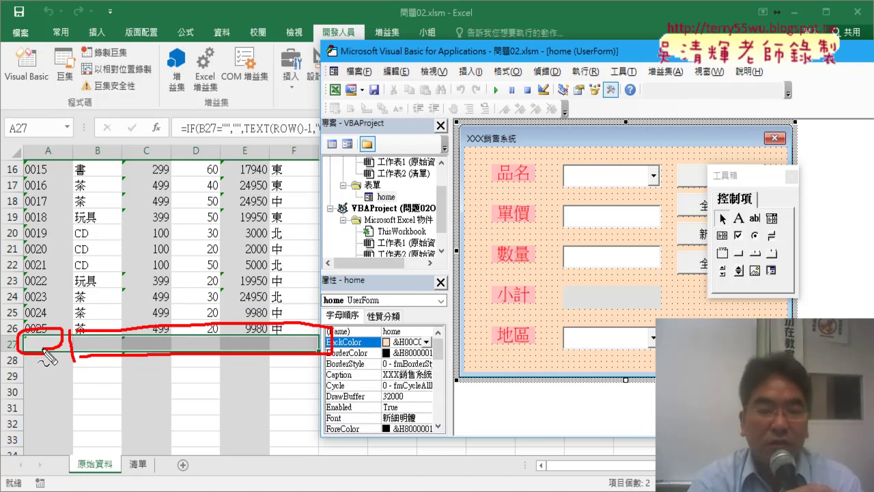
key(Escape)
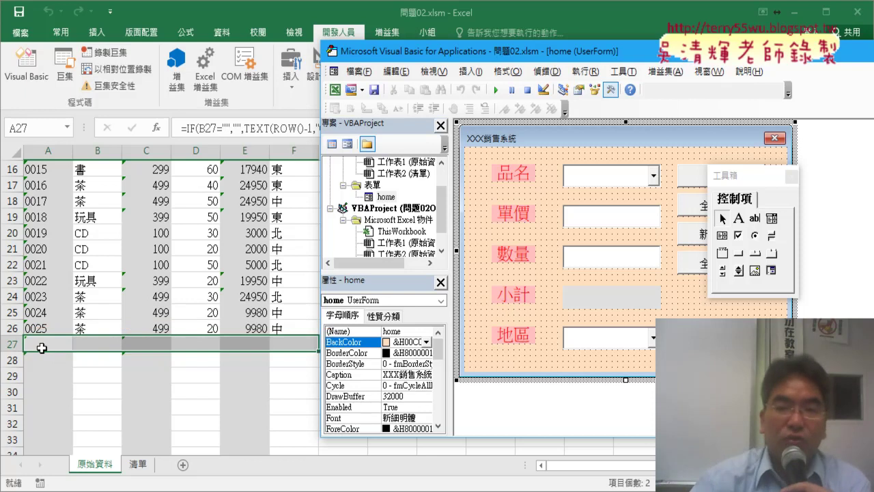
drag(449, 51, 320, 57)
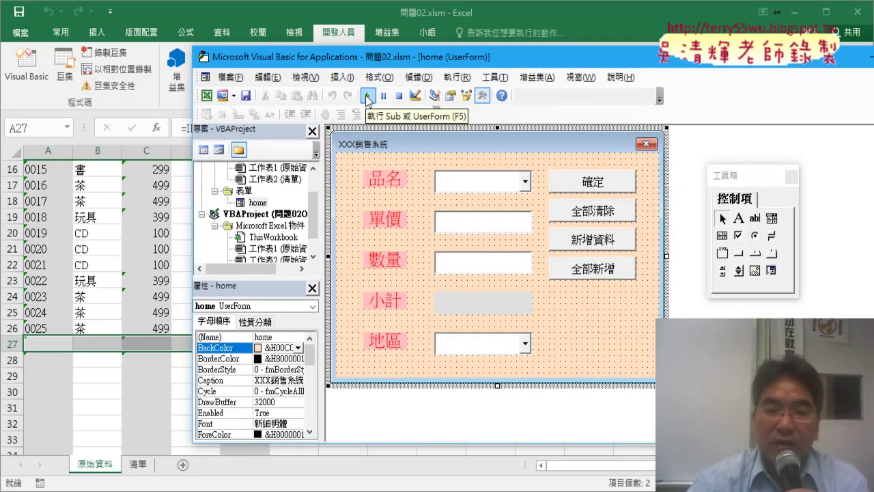
Run the XXX銷售系統 form, move it right over the sheet, and open its 品名 list.
click(367, 98)
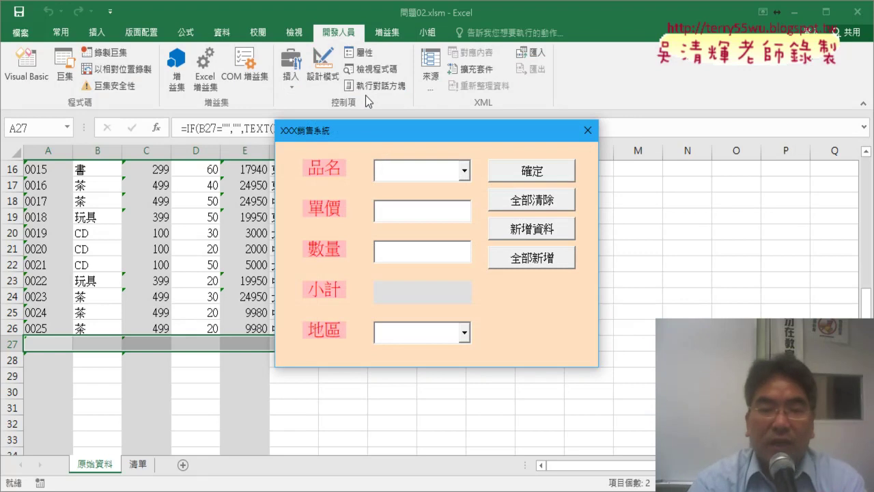
click(464, 171)
click(477, 134)
drag(477, 133, 583, 131)
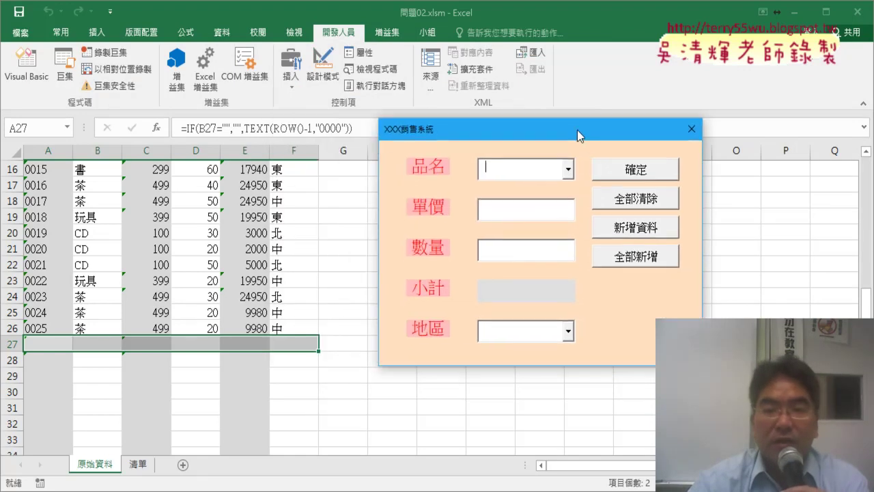
click(567, 169)
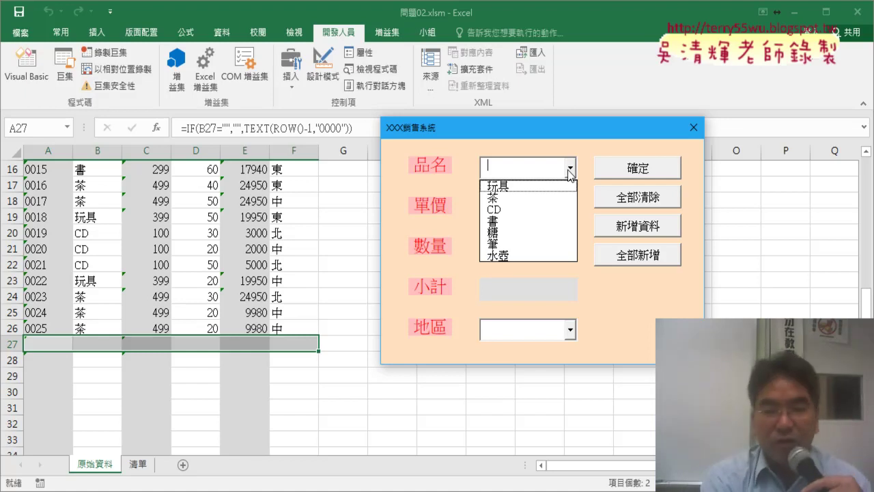
Mark 水壺 in the product list and the 清單 sheet with red annotations, then clear them.
mouse_move(494, 264)
mouse_down()
mouse_move(480, 195)
mouse_move(502, 262)
mouse_up()
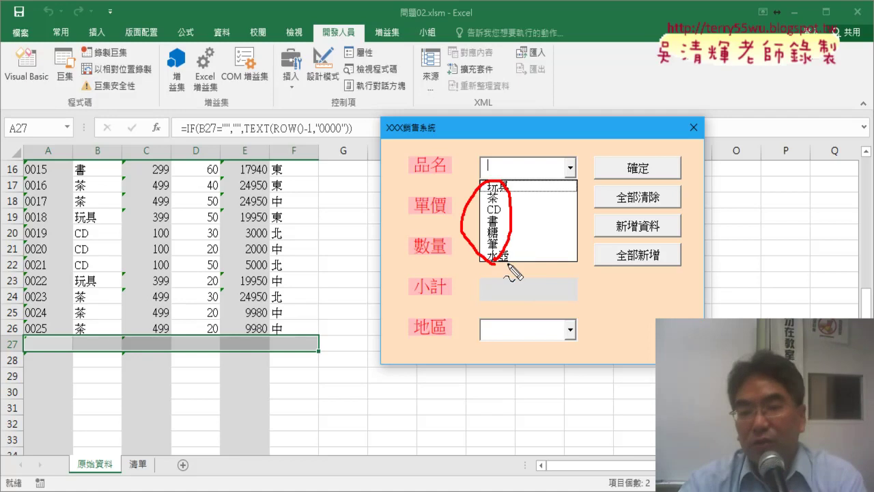
mouse_move(506, 270)
mouse_down()
mouse_move(486, 250)
mouse_move(507, 263)
mouse_up()
mouse_move(549, 236)
mouse_down()
mouse_move(507, 255)
mouse_move(519, 255)
mouse_move(497, 245)
mouse_up()
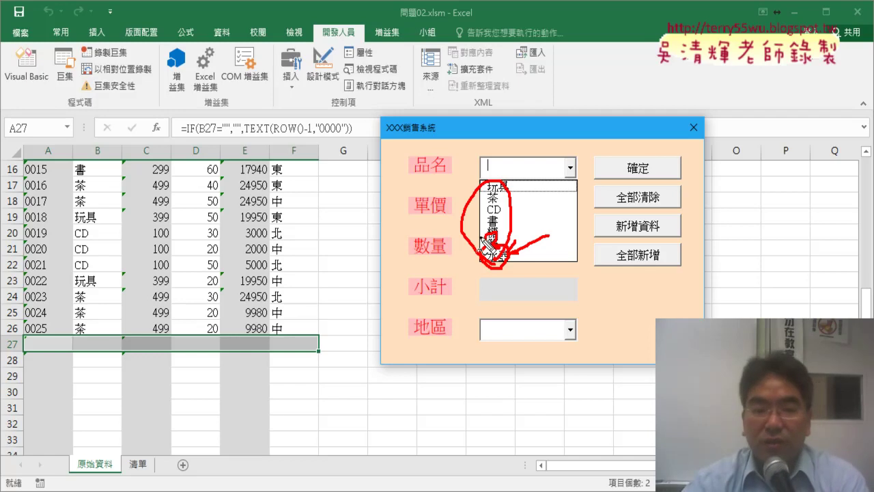
drag(146, 479, 165, 467)
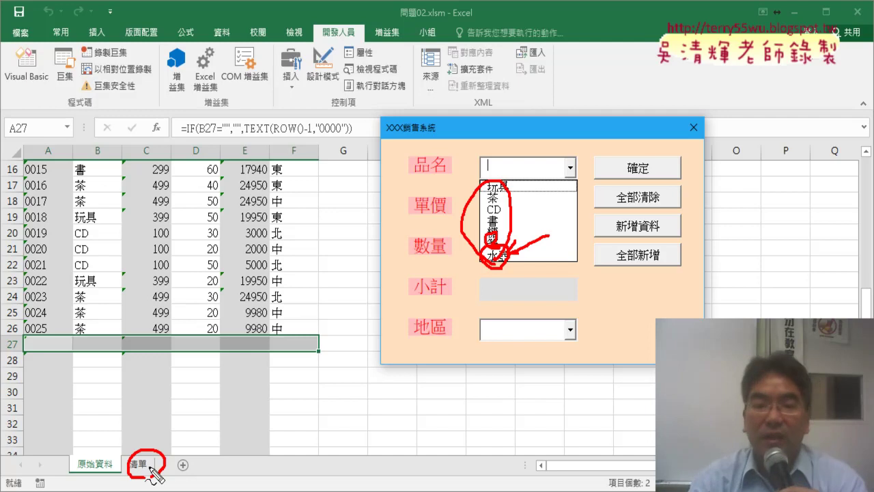
key(Escape)
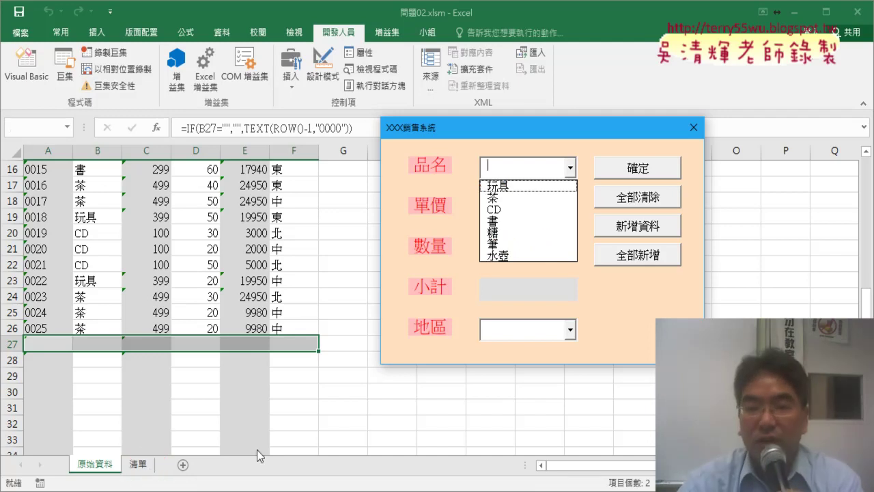
Try CD and 茶 as 品名, then settle on 書 so 單價 fills in 299.
click(533, 208)
click(572, 169)
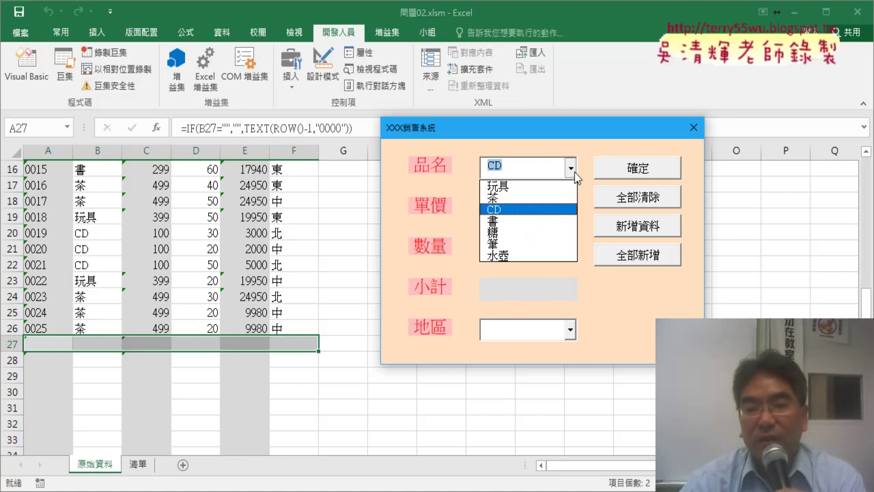
click(566, 188)
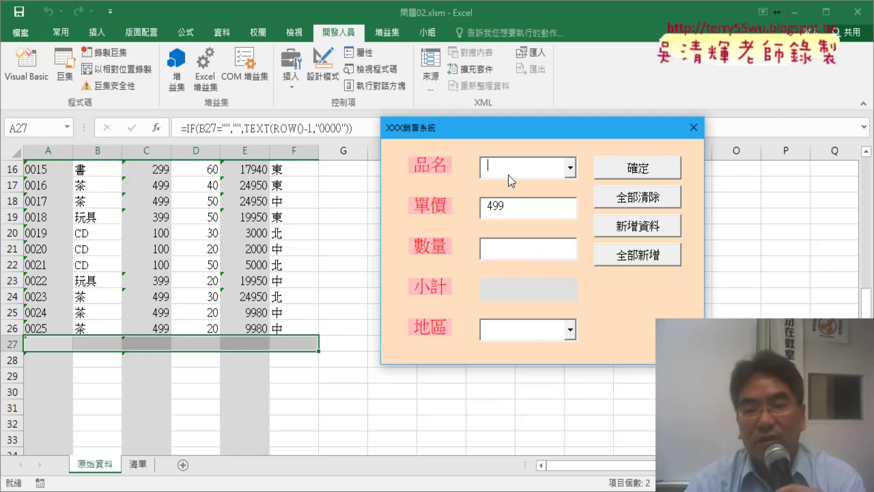
click(571, 168)
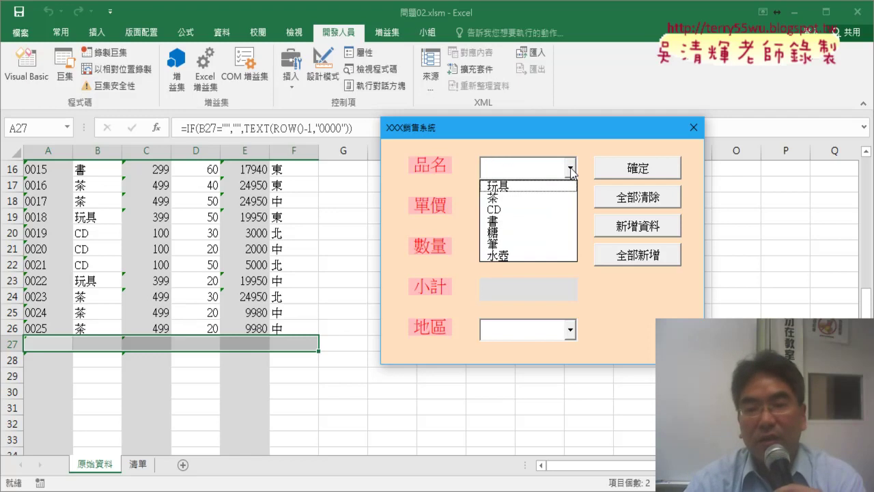
click(557, 227)
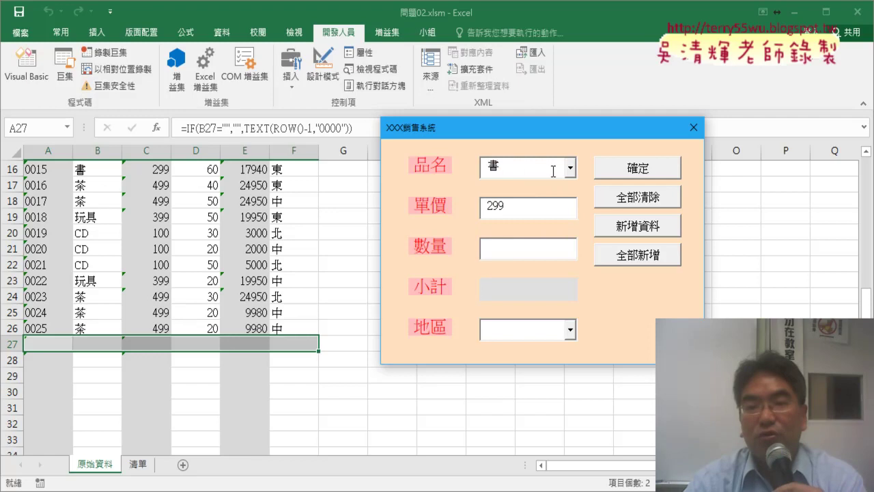
double_click(534, 205)
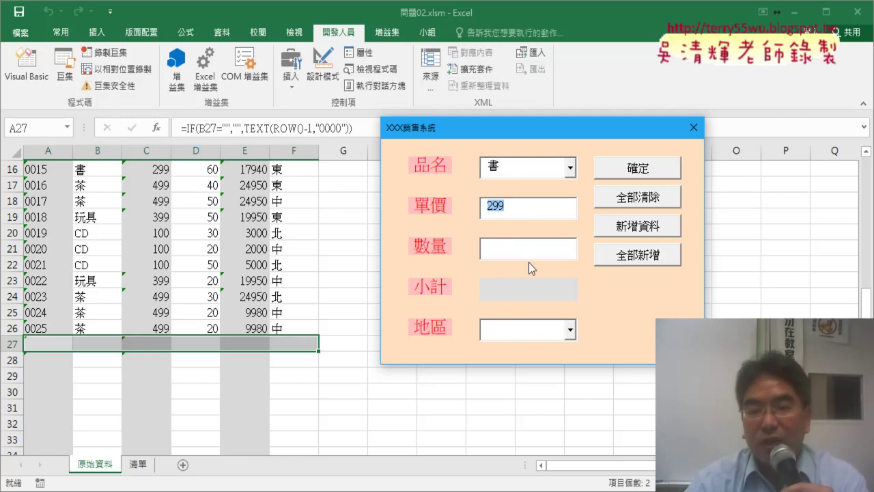
Enter 數量 50 so 小計 becomes 14950, and choose 中 as 地區.
text(50)
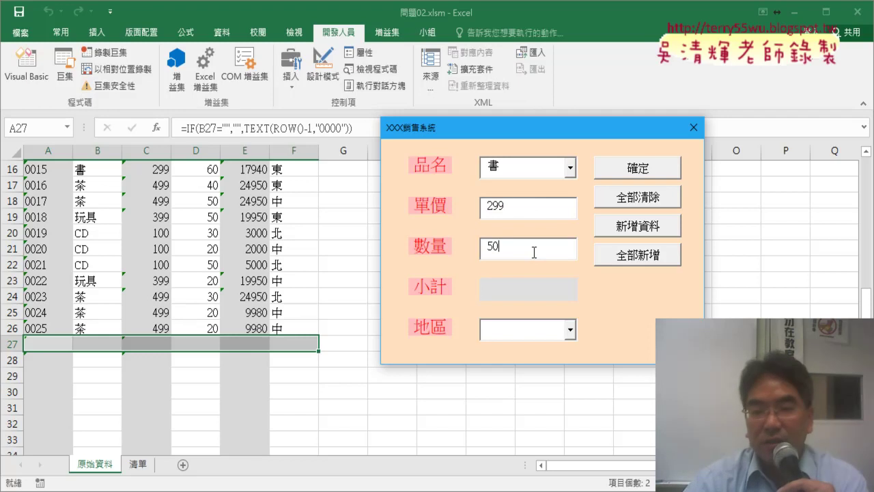
key(Tab)
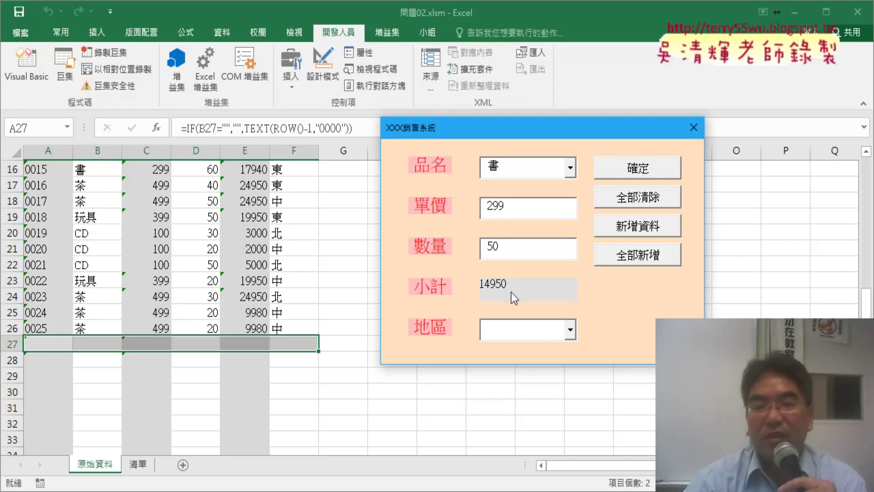
click(570, 331)
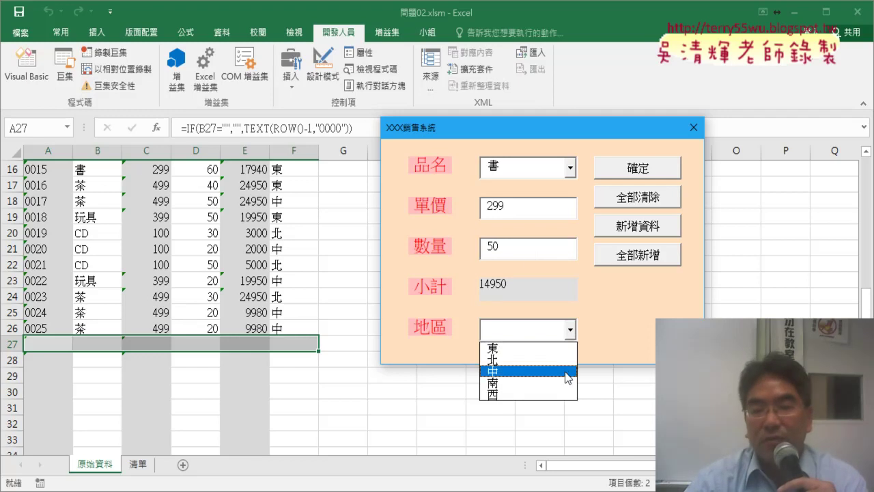
click(568, 372)
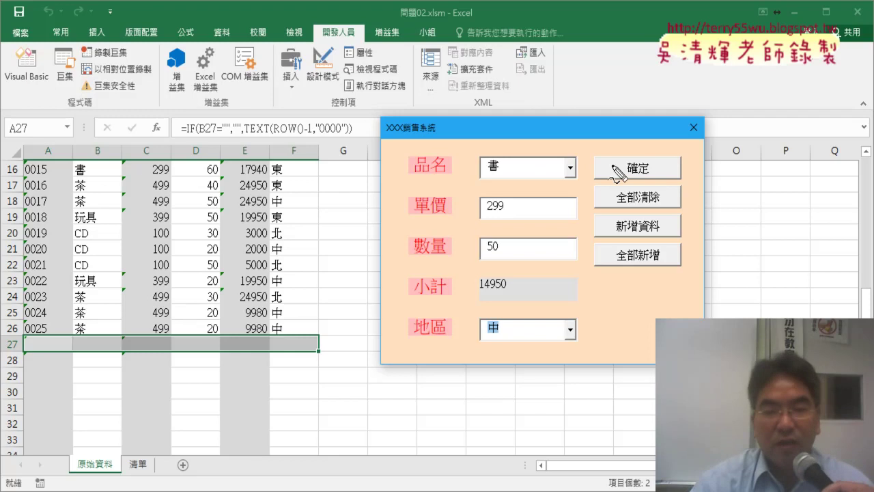
mouse_move(579, 139)
mouse_down()
mouse_move(582, 346)
mouse_move(452, 149)
mouse_move(575, 138)
mouse_up()
mouse_move(447, 328)
mouse_down()
mouse_move(402, 322)
mouse_move(319, 339)
mouse_move(344, 350)
mouse_up()
mouse_move(15, 333)
mouse_down()
mouse_move(17, 359)
mouse_move(15, 353)
mouse_move(42, 348)
mouse_up()
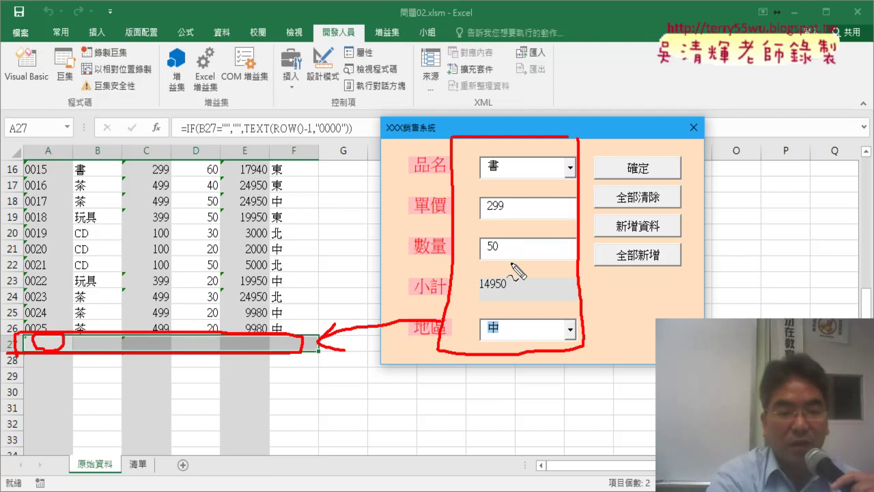
key(Escape)
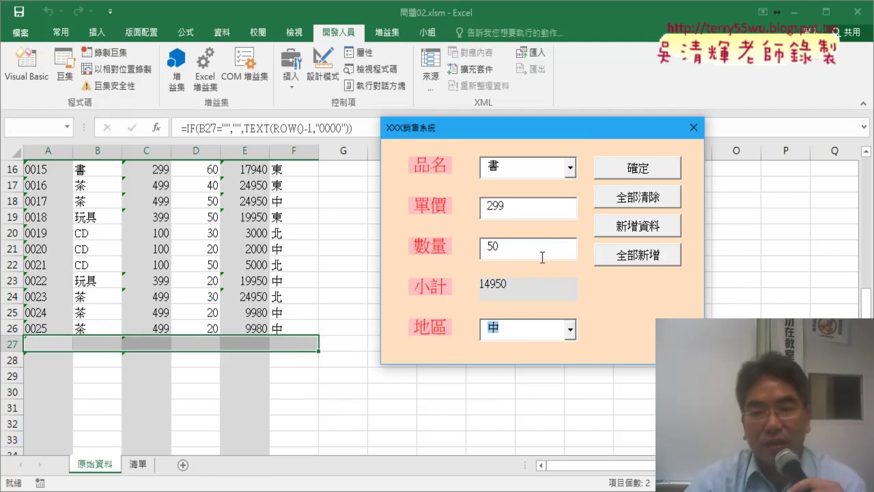
Submit the form with 確定, appending record 0026 (書, 299, 50, 14950, 中) as row 27.
click(635, 168)
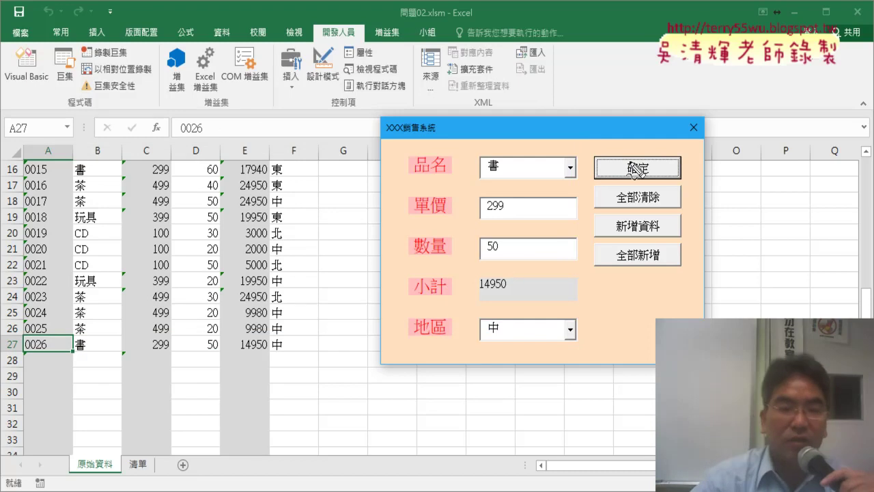
mouse_move(11, 328)
mouse_down()
mouse_move(16, 359)
mouse_move(300, 332)
mouse_move(163, 355)
mouse_up()
mouse_move(522, 367)
mouse_down()
mouse_move(606, 245)
mouse_move(559, 371)
mouse_up()
drag(560, 198, 507, 261)
drag(514, 214, 545, 257)
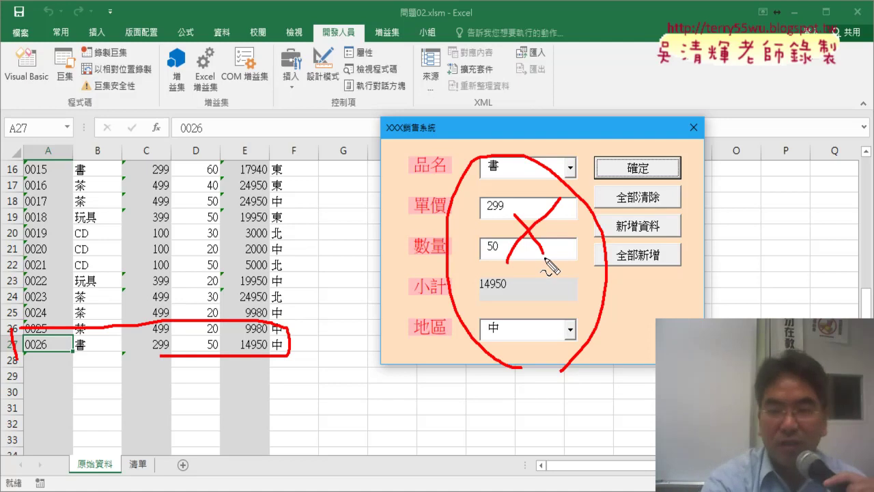
key(Escape)
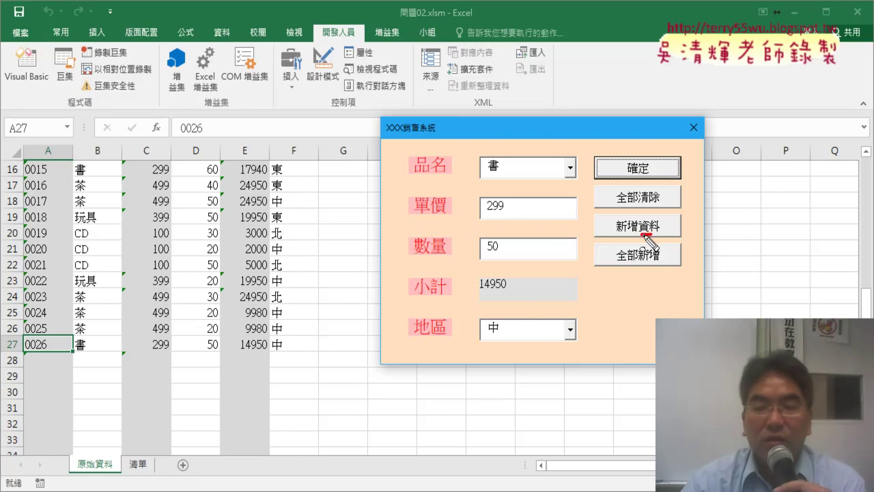
drag(665, 220, 659, 217)
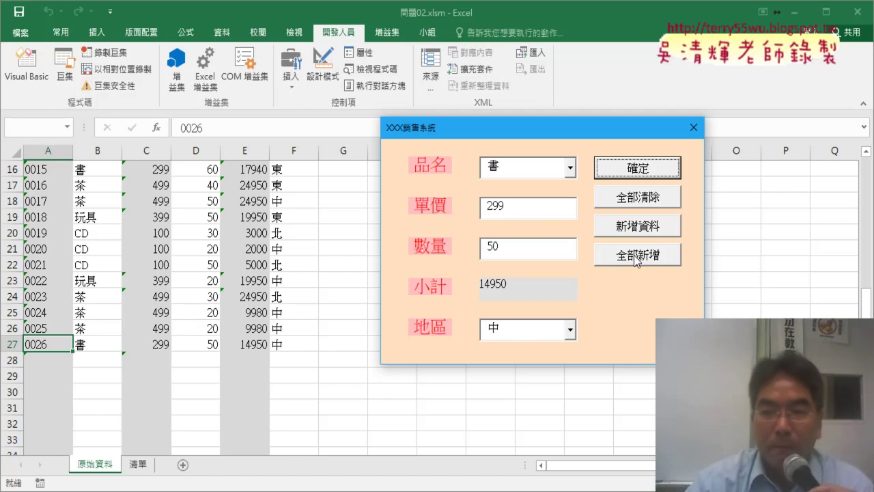
Close the running form and select the five field labels in the home UserForm design.
click(693, 130)
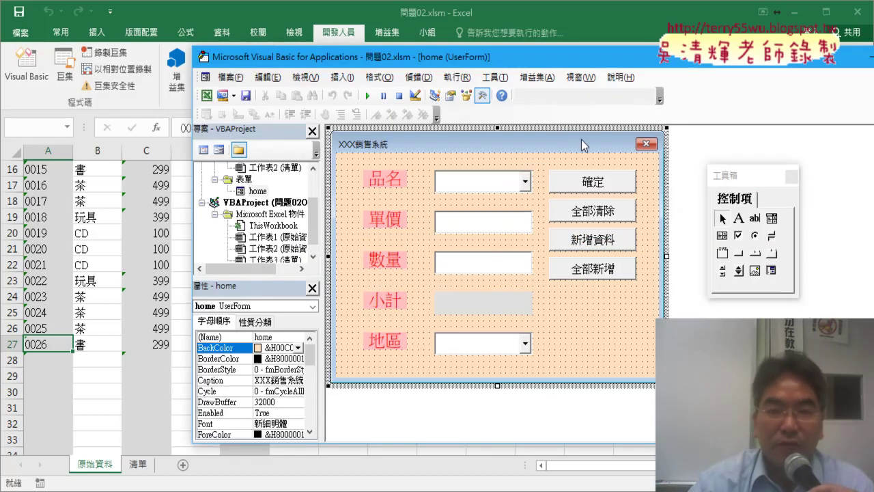
mouse_move(454, 57)
mouse_down()
mouse_move(334, 36)
mouse_move(332, 22)
mouse_up()
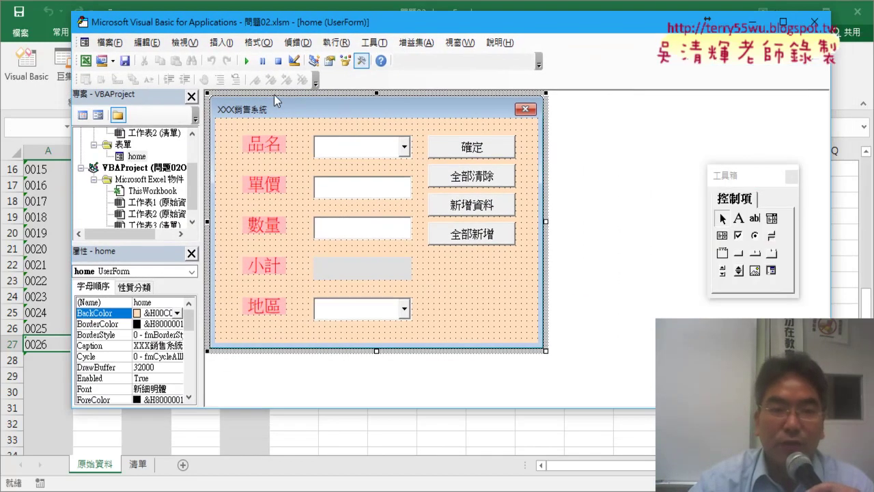
right_click(123, 145)
mouse_move(181, 205)
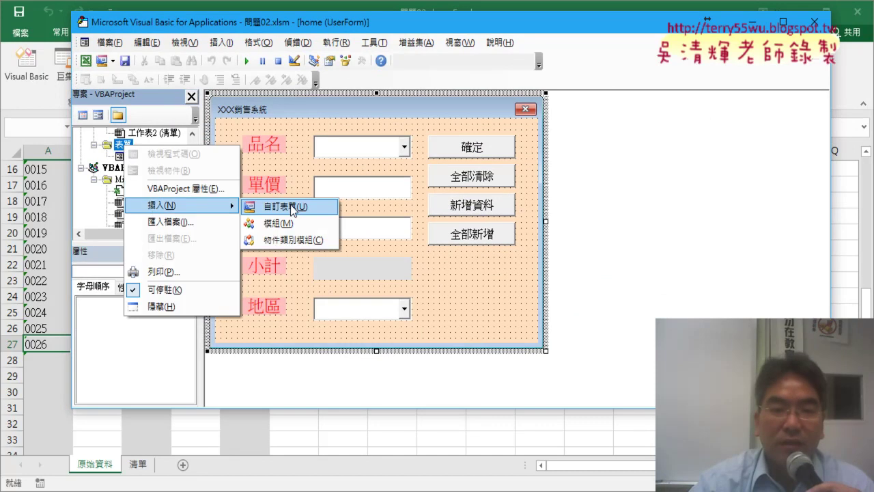
click(297, 140)
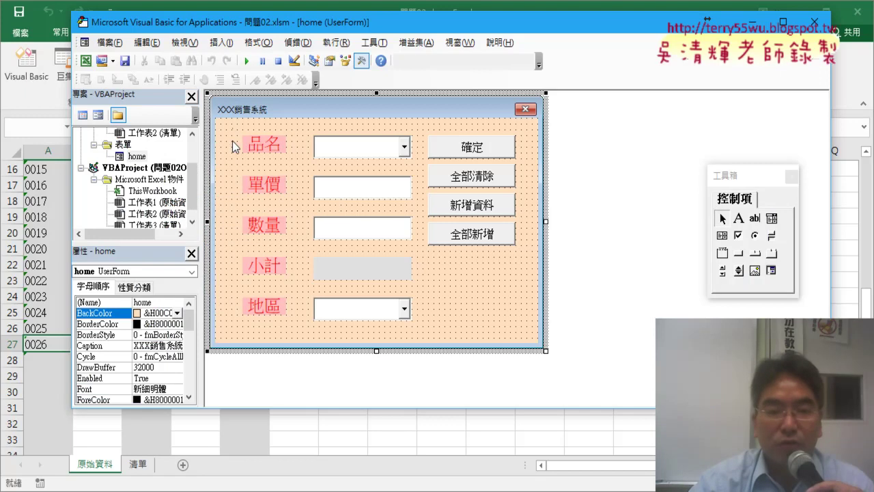
drag(282, 327, 294, 329)
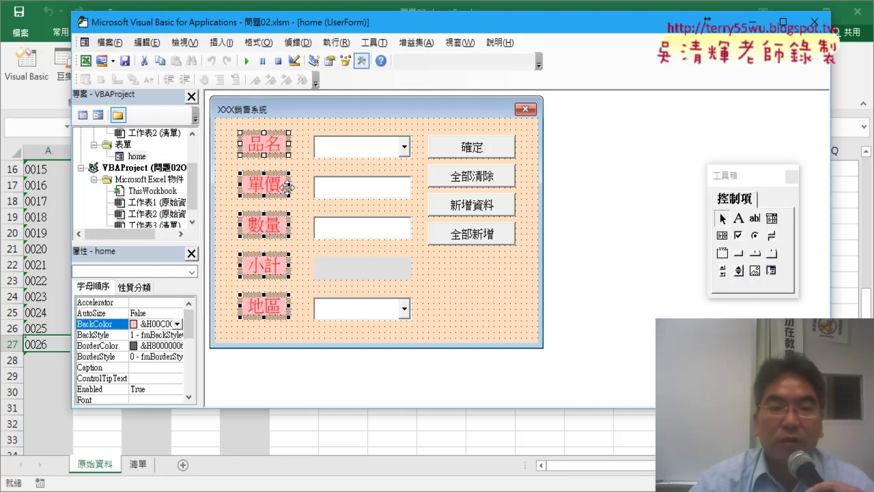
click(303, 162)
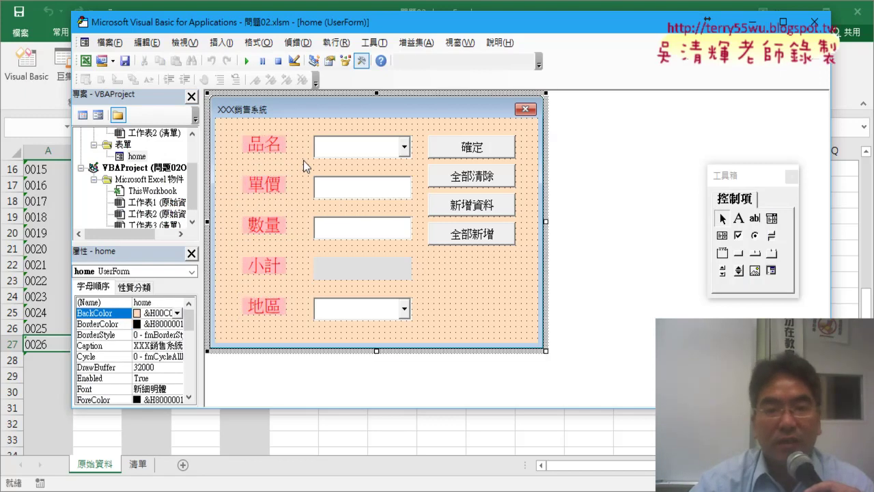
Inspect the properties of the 品名 and 地區 combo boxes and the 單價 text box.
click(368, 151)
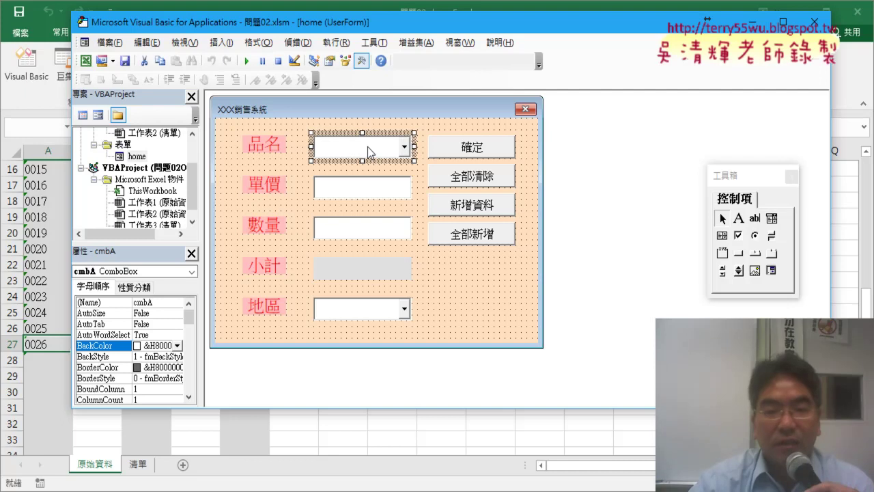
click(370, 314)
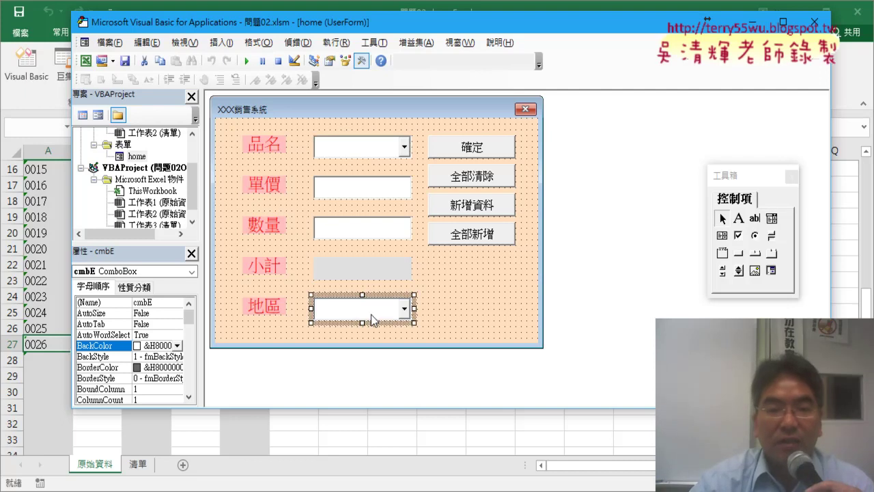
click(365, 187)
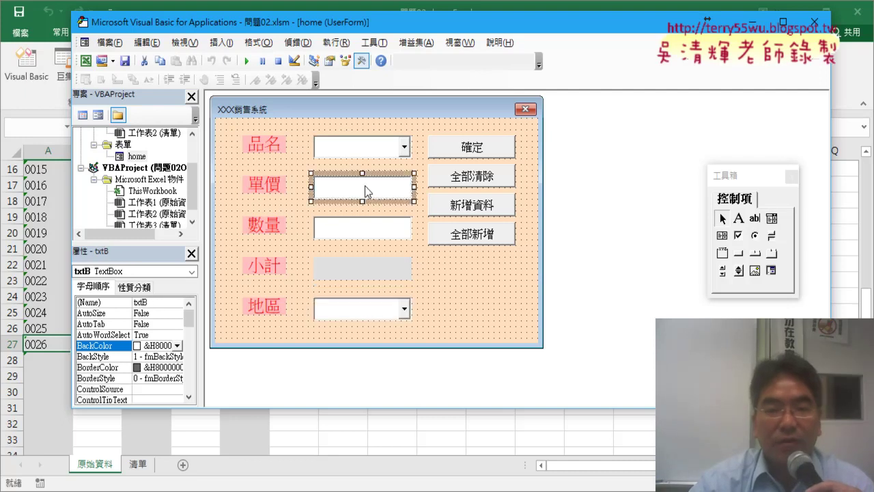
drag(378, 170, 345, 246)
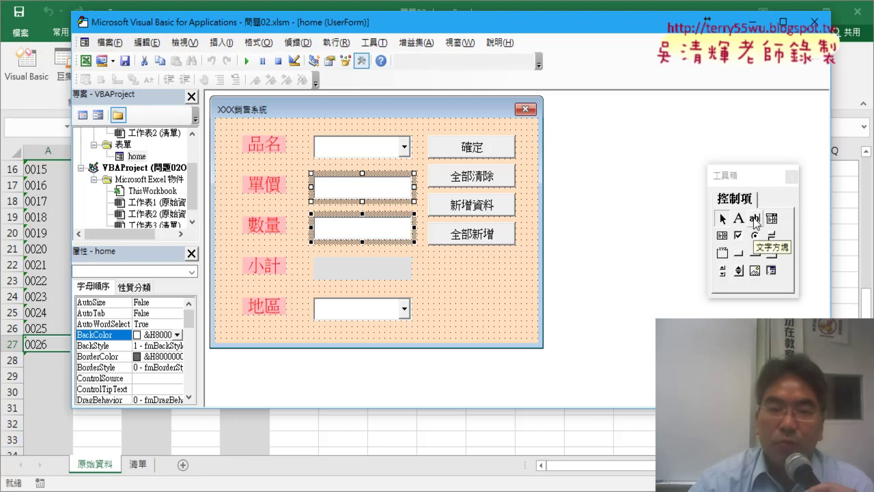
click(422, 179)
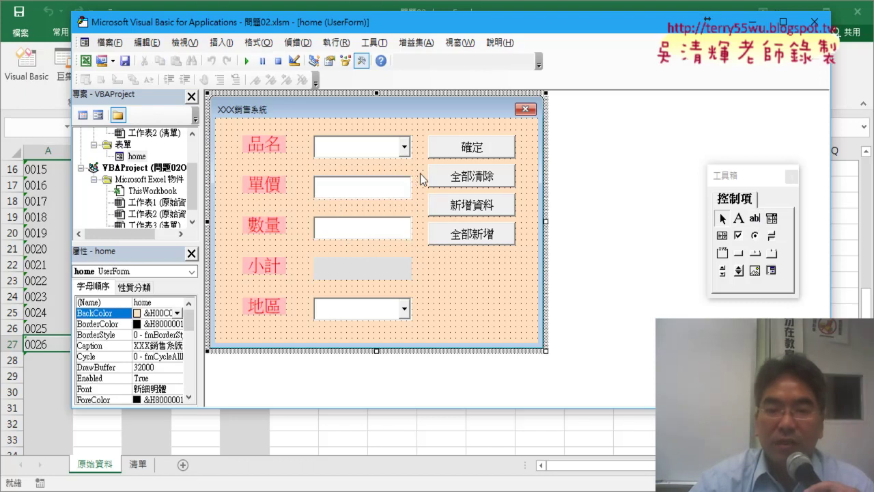
click(403, 193)
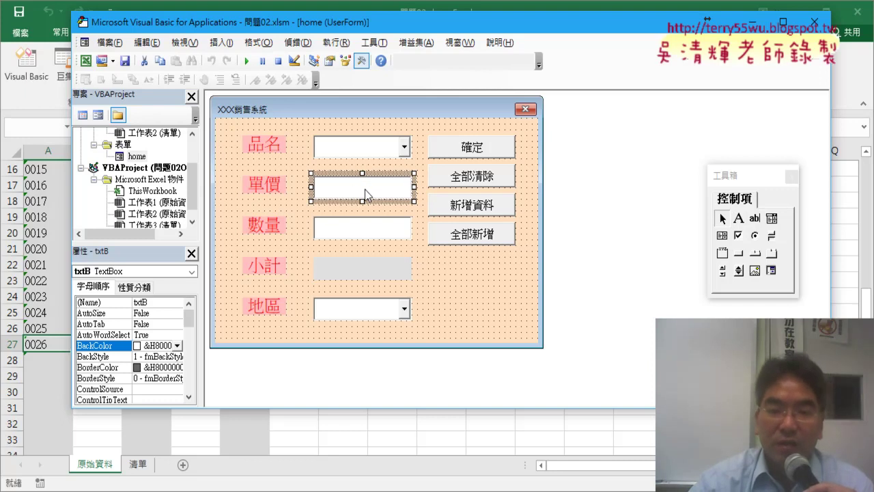
click(372, 269)
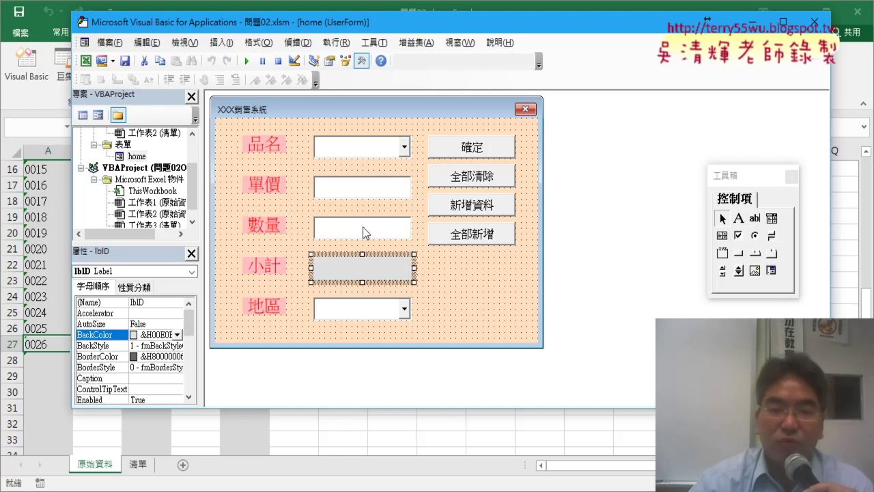
Inspect the 數量 box, 小計 label, and the 確定, 新增資料 and 全部新增 buttons.
click(363, 228)
click(355, 269)
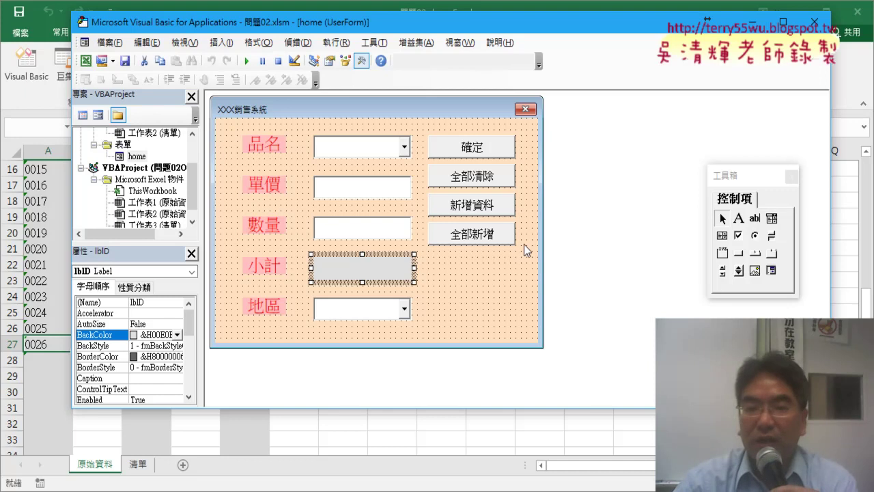
click(476, 147)
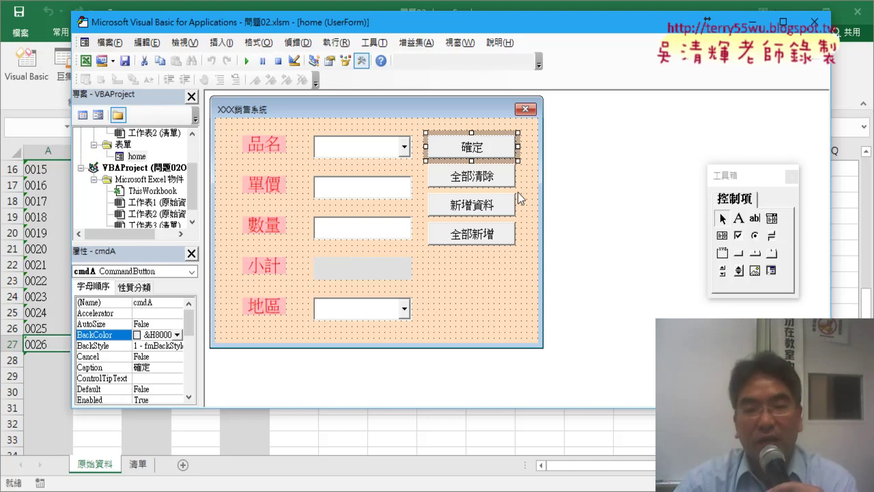
drag(519, 198, 468, 263)
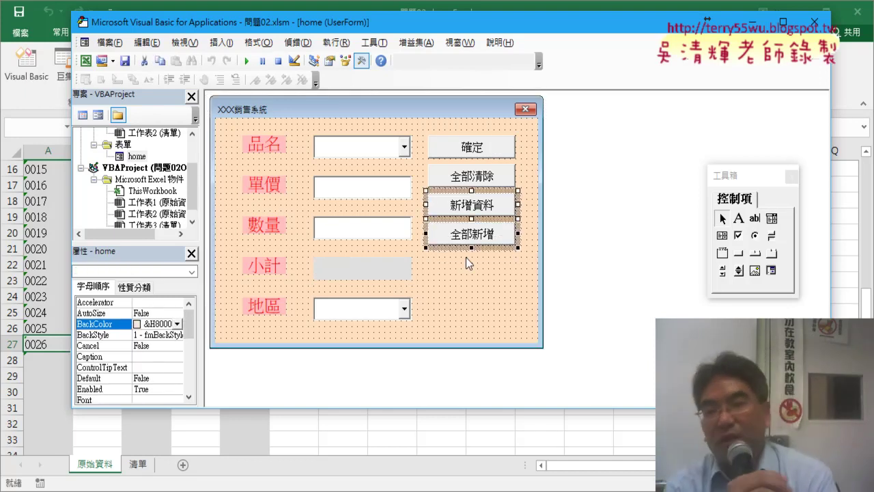